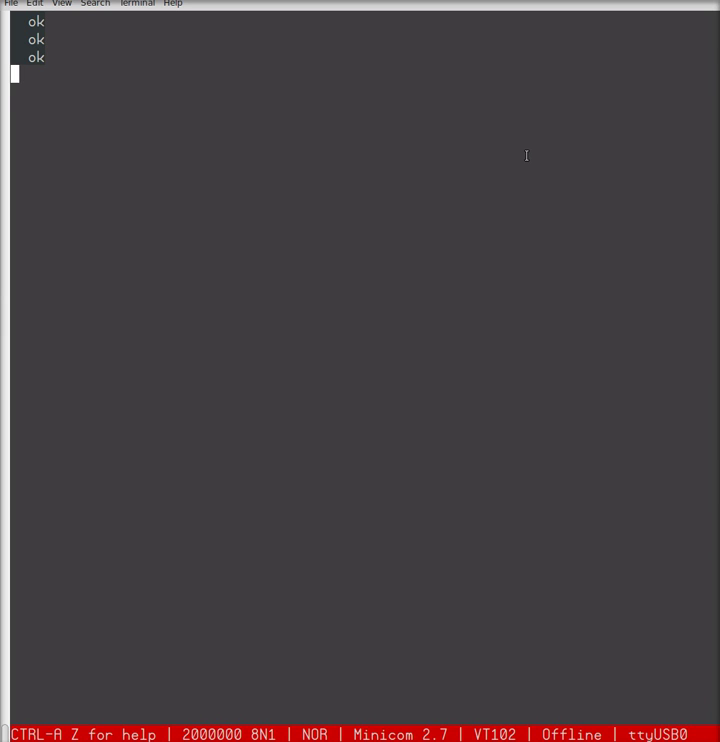
Launch the SPLAT logic analyzer from the Tachyon Forth console
key(Return)
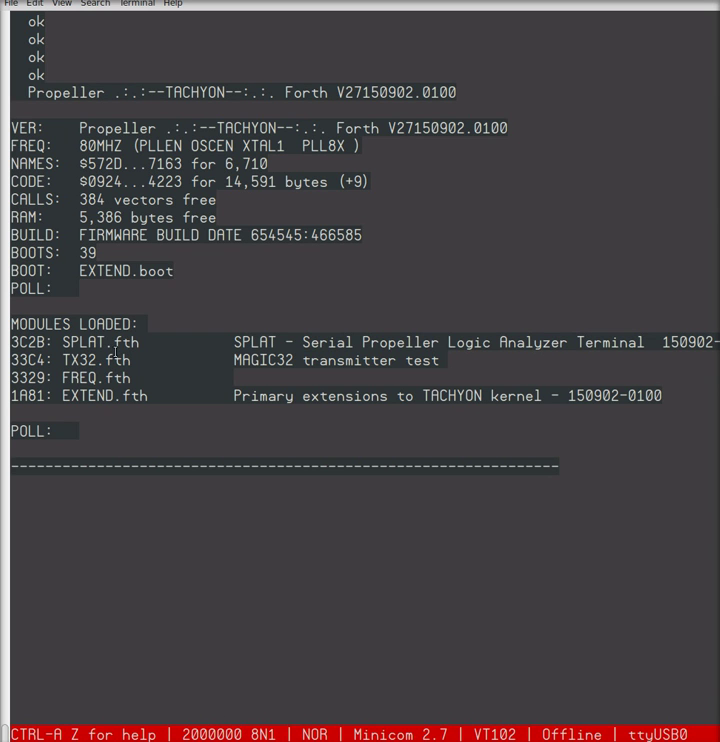
key(Return)
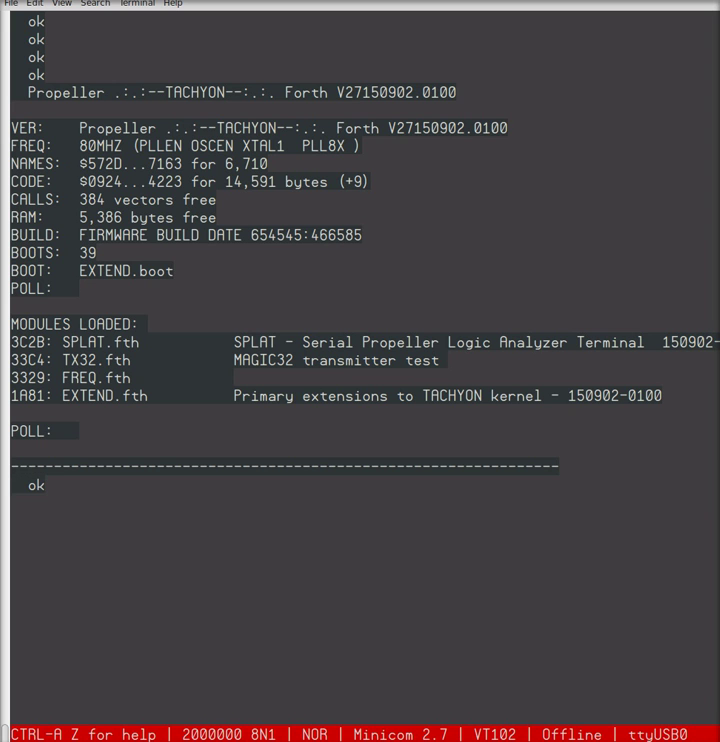
text(SPLAT)
key(Return)
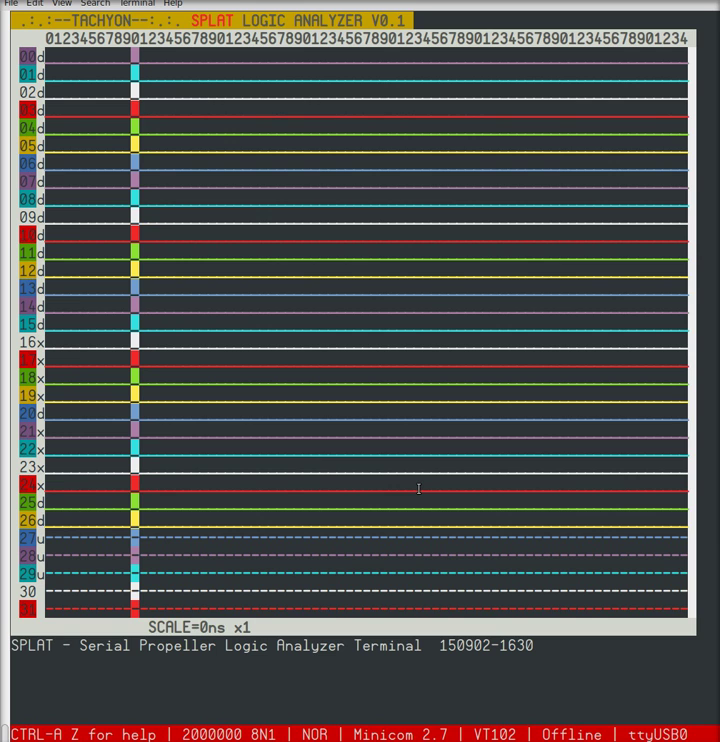
Exit to the console, generate a 20 kHz signal on pin 25 and resume the analyzer with "25 APIN 20 KHZ R"
key(Return)
text(25 APIN)
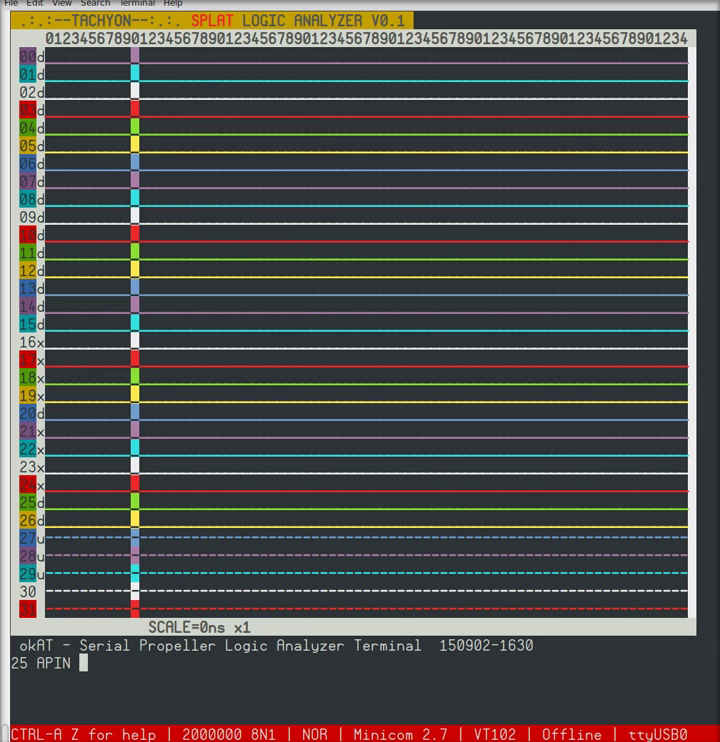
text( 20 KHZ R)
key(Return)
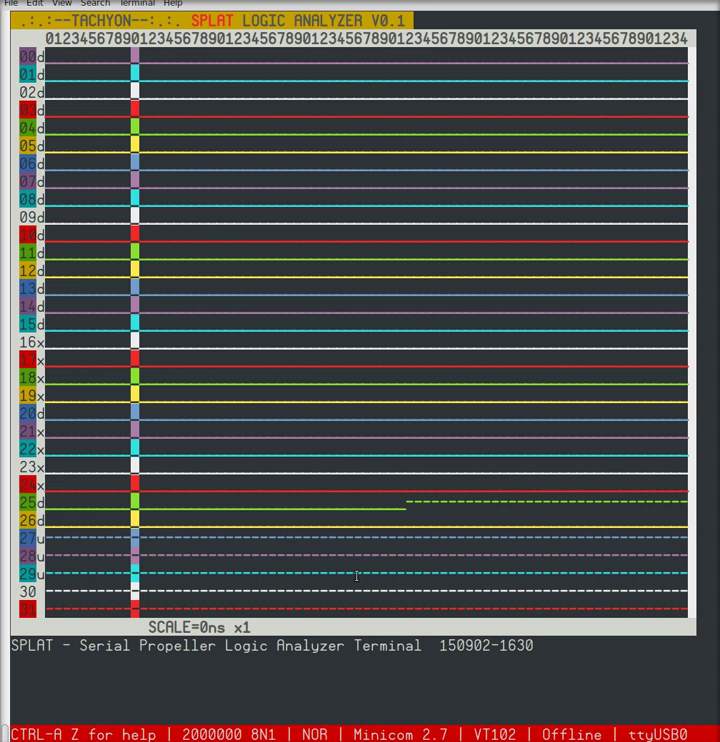
Set the analyzer's sampling scale to 10 µs and magnify the traces to x2 and x3
text(10)
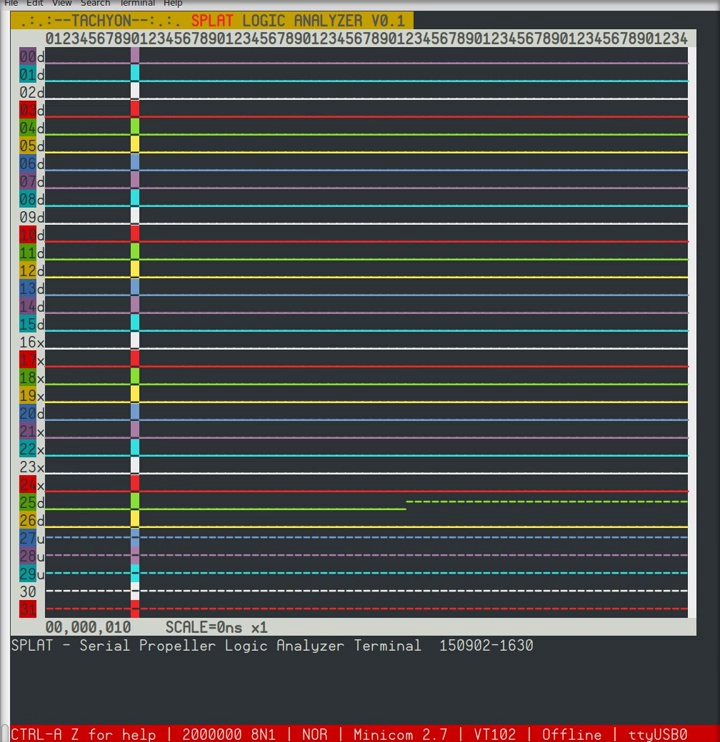
key(Return)
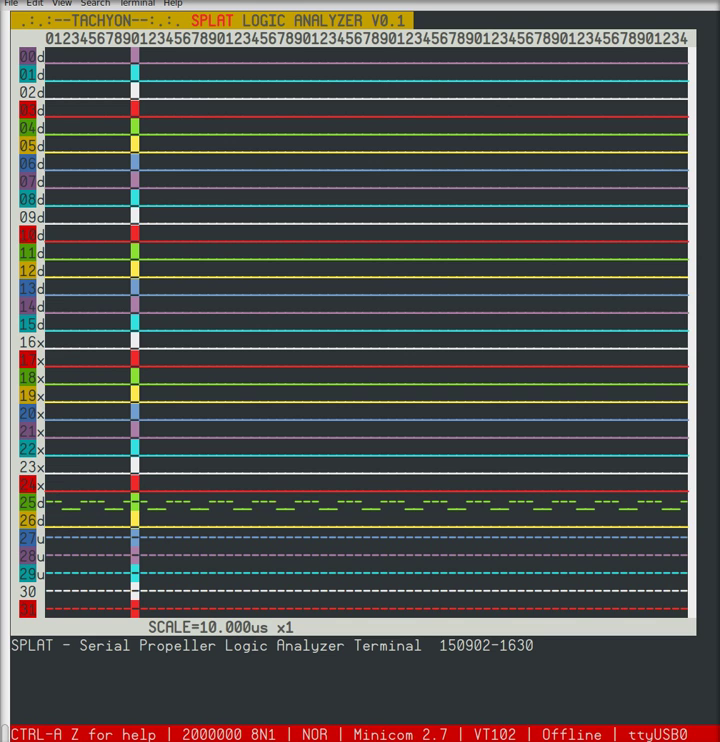
text(2)
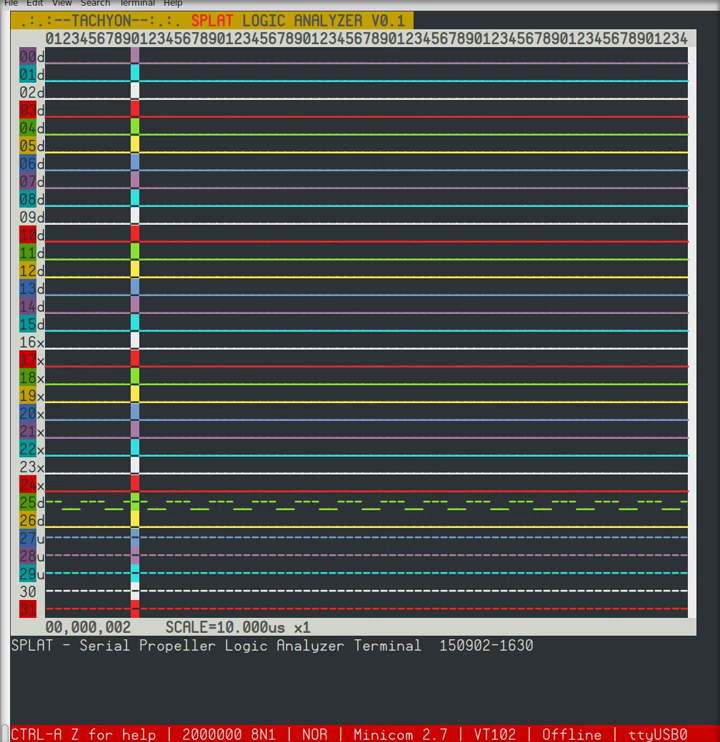
text(z)
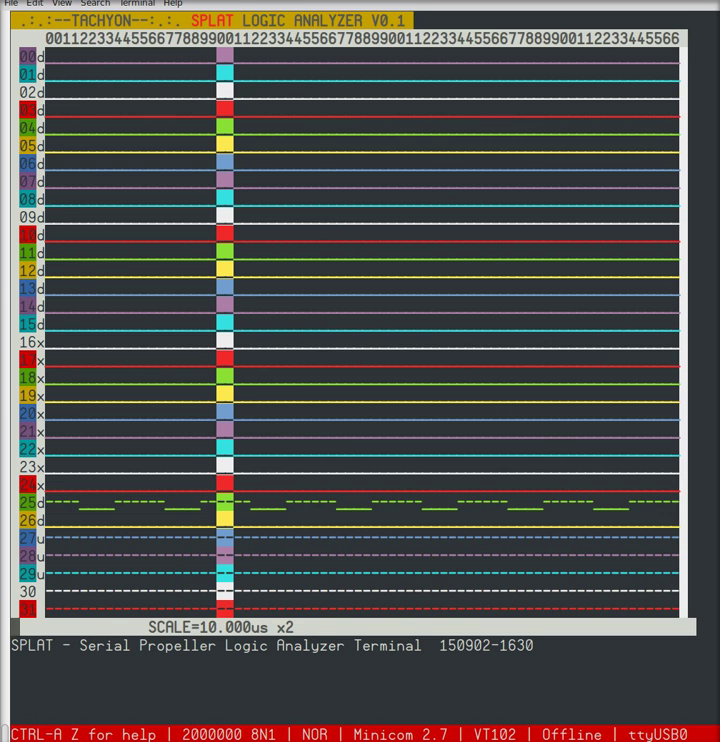
text(3z)
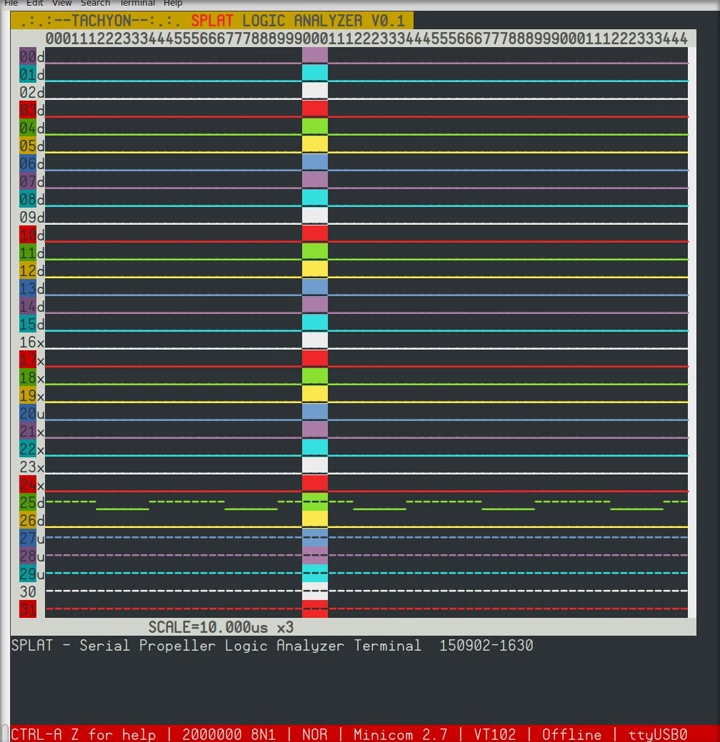
Try trace display widths of 64 and 150 columns
text(64)
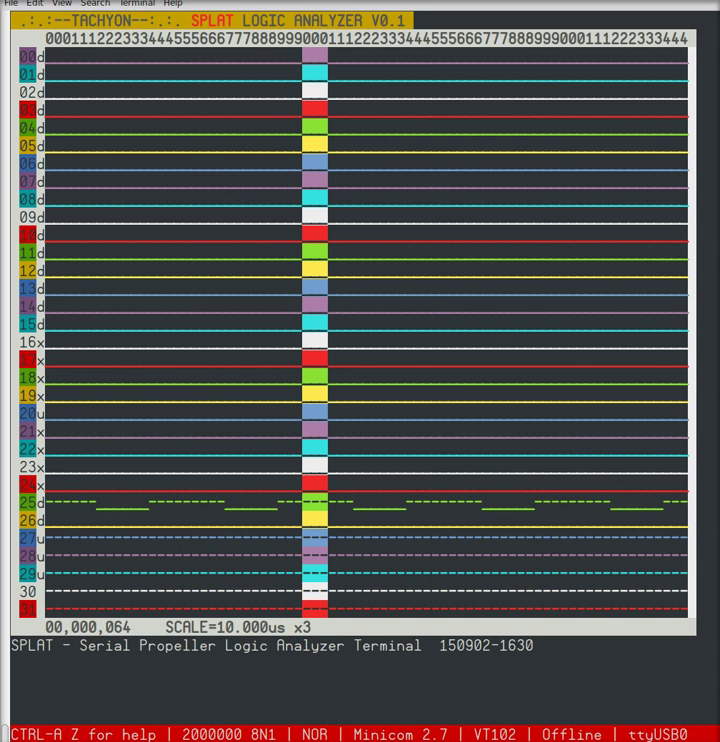
text(w)
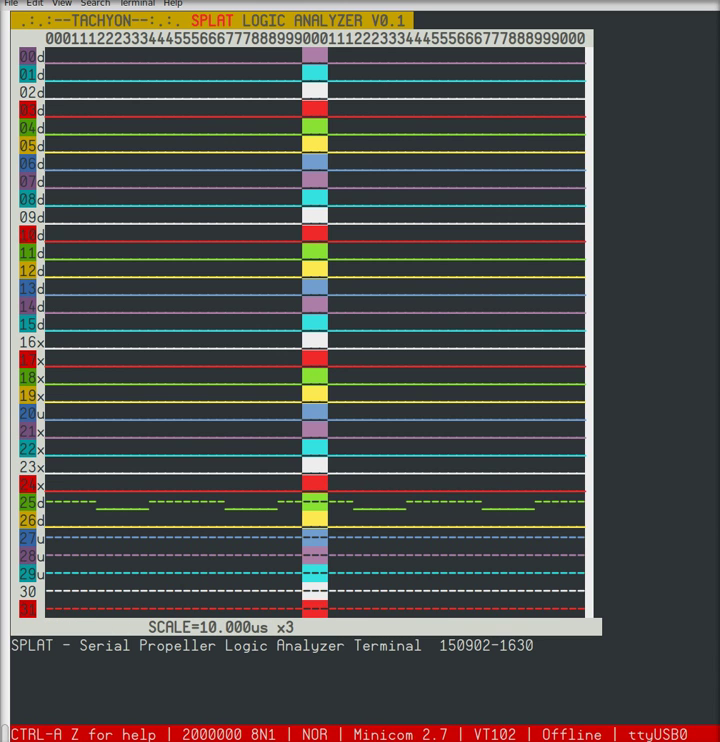
text(150)
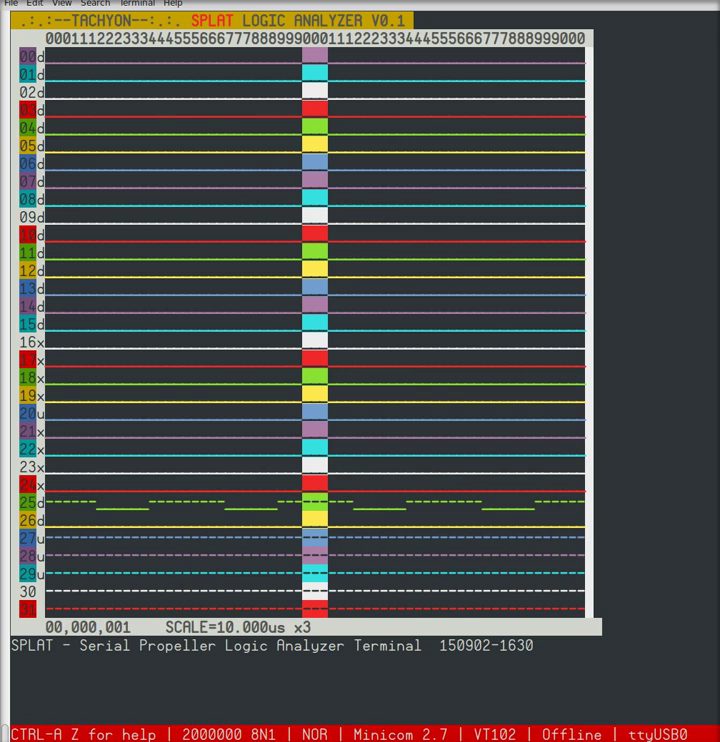
text(w)
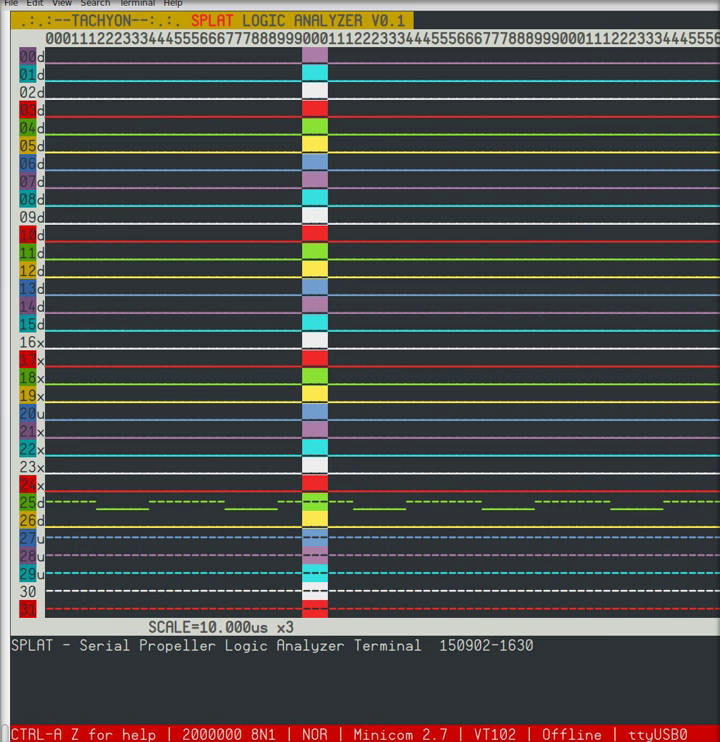
Reset the trace zoom to x1 and the display width to 75
text(1x)
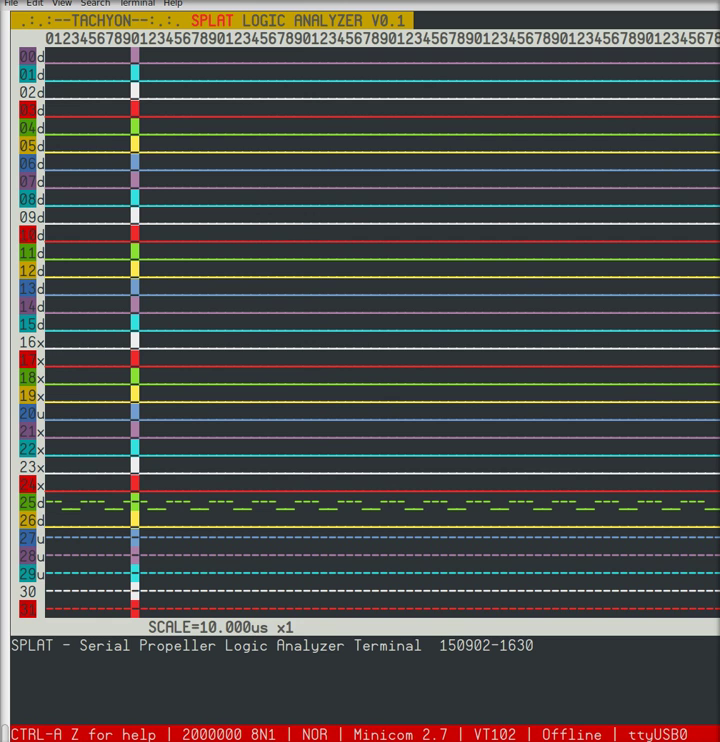
text(7)
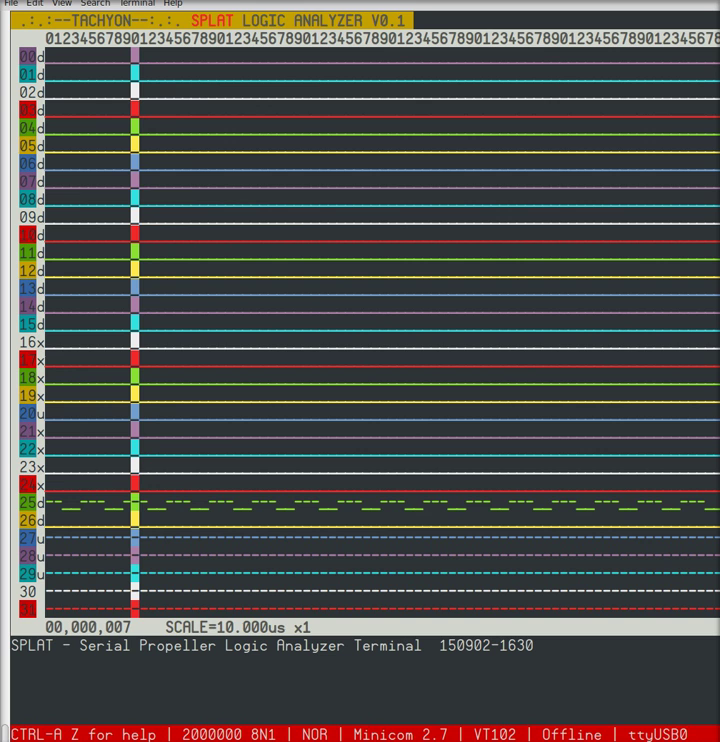
text(5w)
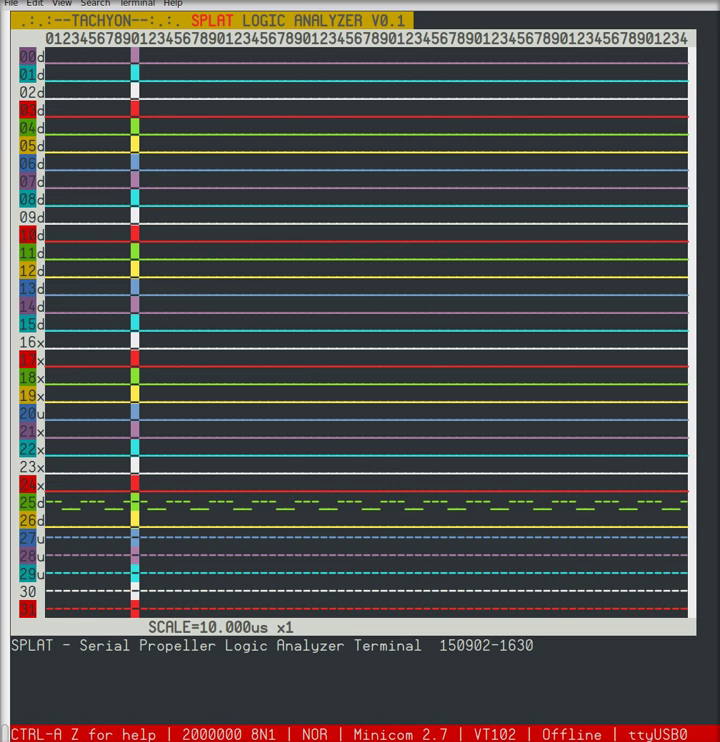
Set the sampling scale to 1 µs, and run "DEMO R" from the console to analyze the demo signals
text(1s)
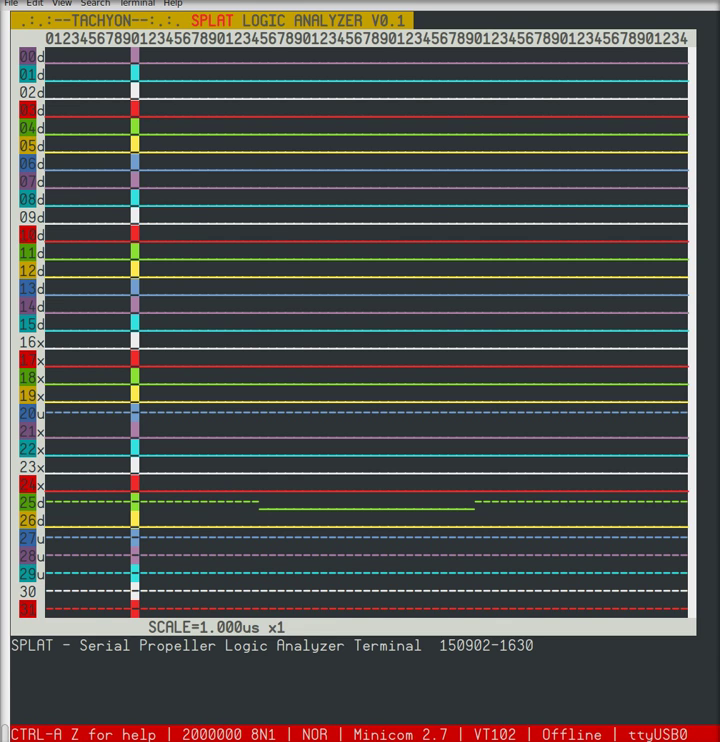
key(Return)
text(DEMO R)
key(Return)
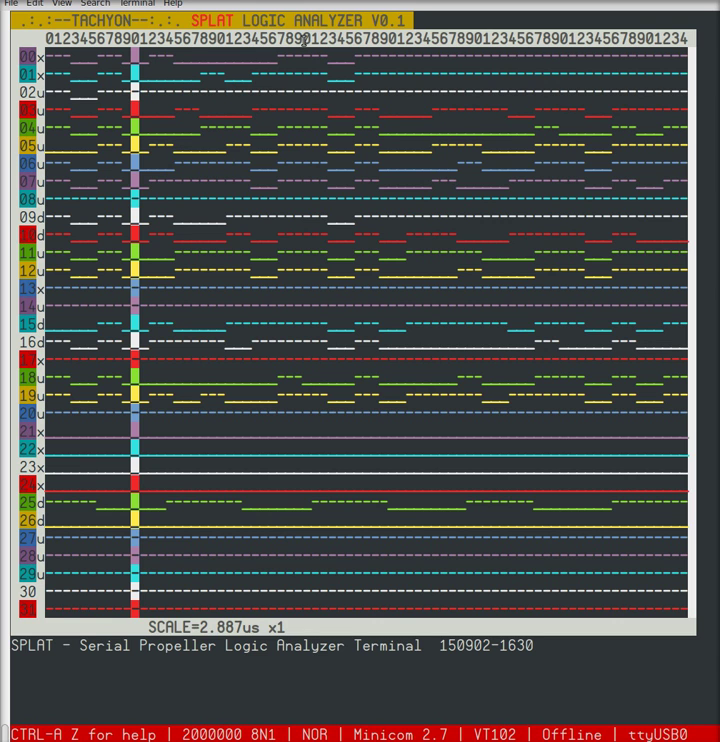
Move the vertical cursor marker to column 40 and back to column 30 on the time ruler
click(391, 37)
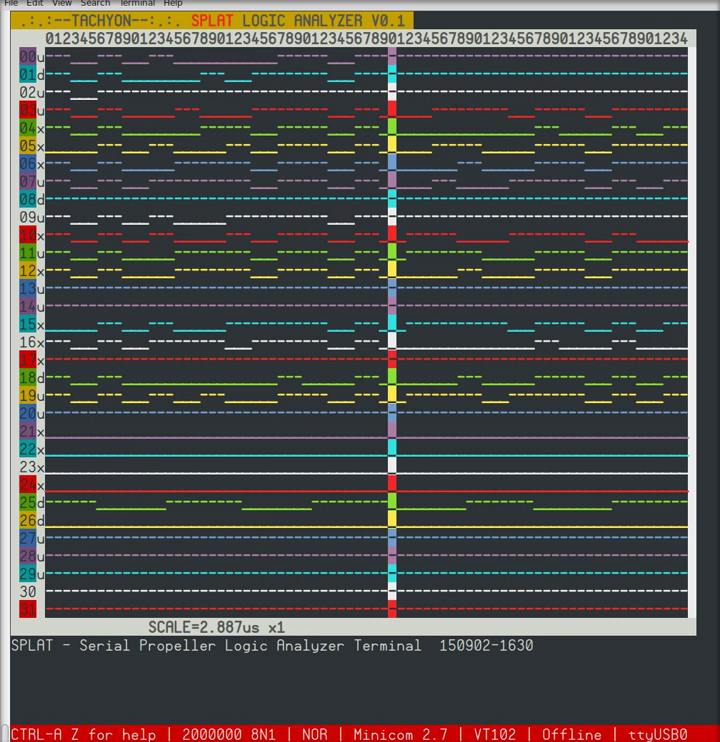
click(306, 37)
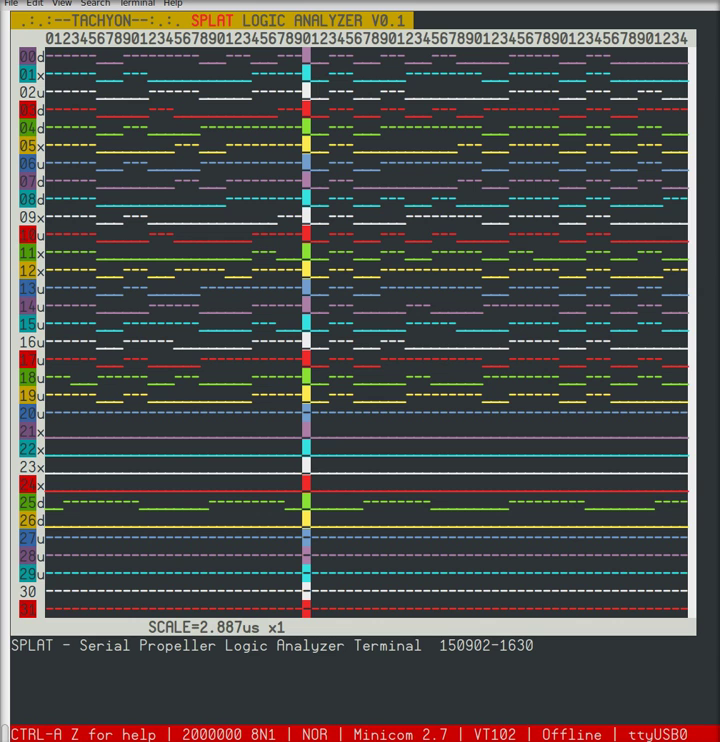
Review the SPLAT command list, including the Set trigger entry, and return to the waveform display
key(question)
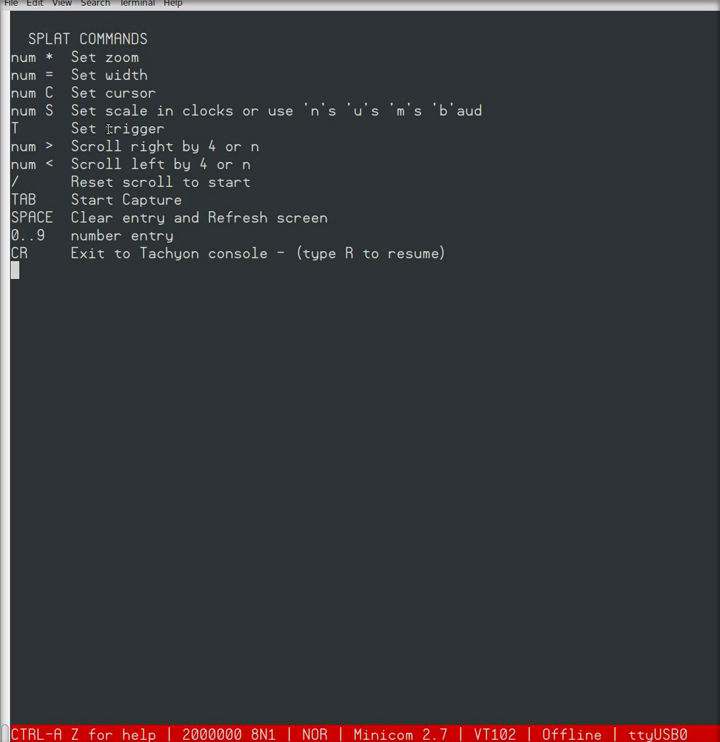
drag(175, 130, 46, 133)
click(162, 129)
key(space)
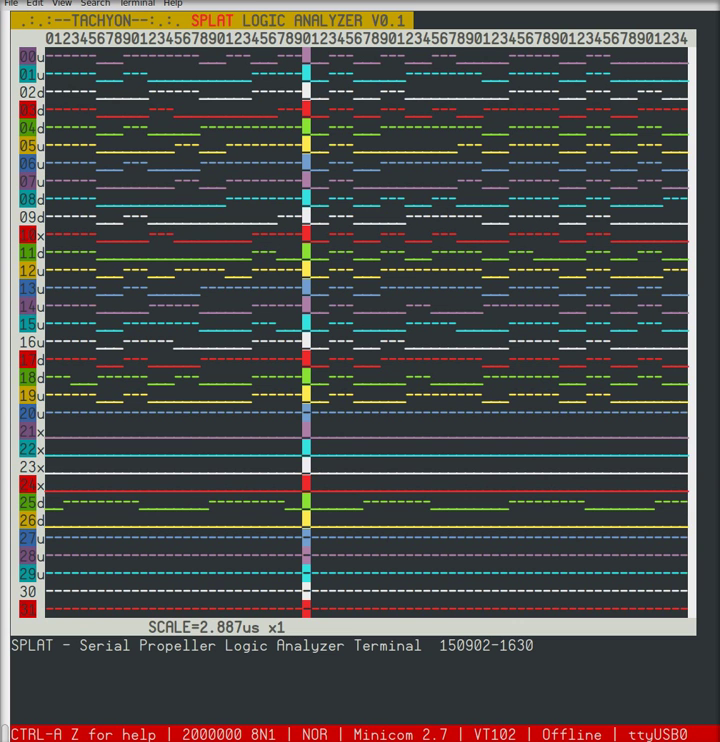
Narrow the trace display to a width of 40 and restore it to 75
text(40)
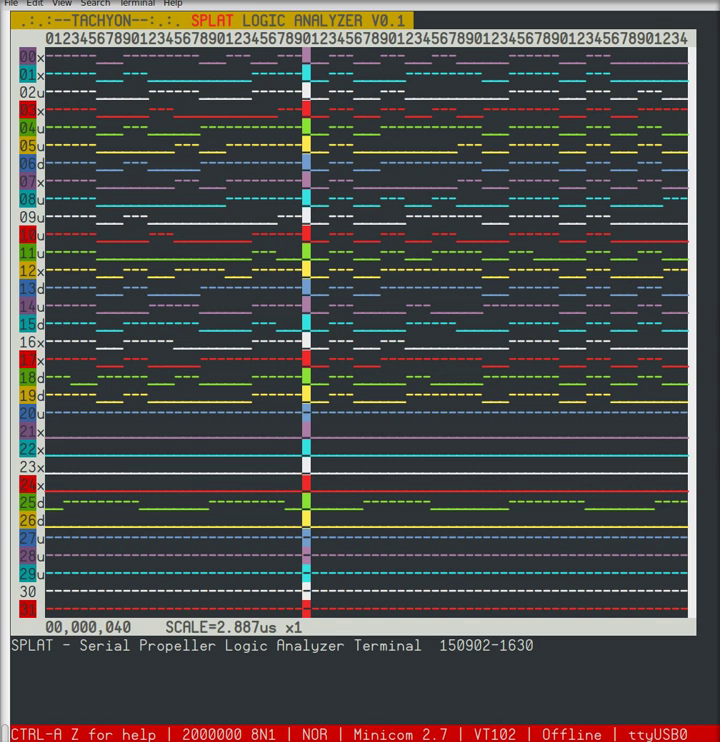
key(Return)
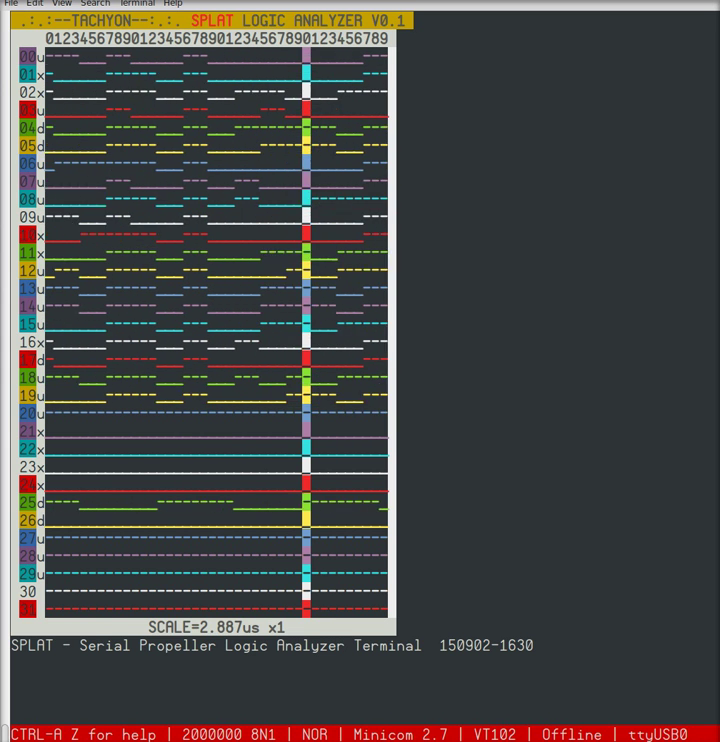
text(75)
key(Return)
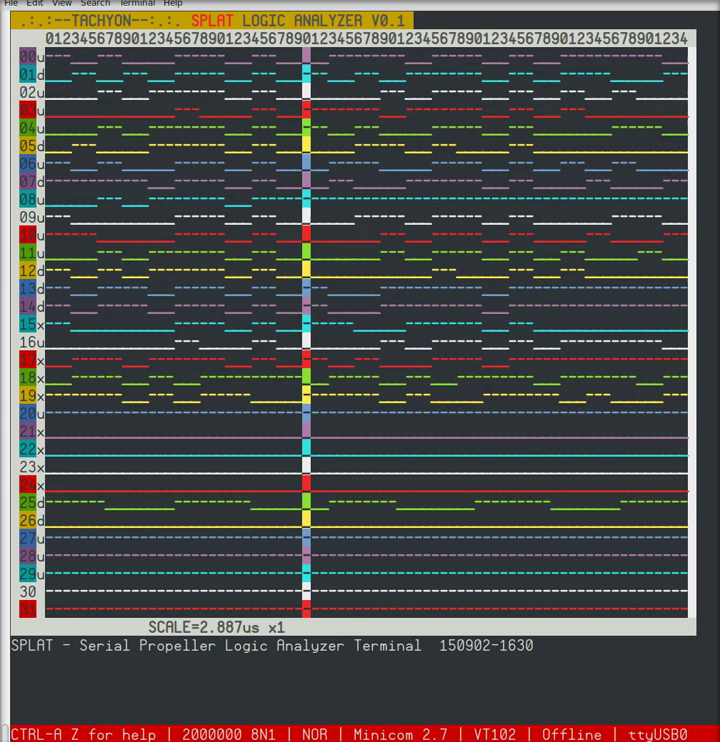
Magnify the demo traces to x3 and return the zoom to x1
text(3)
key(Return)
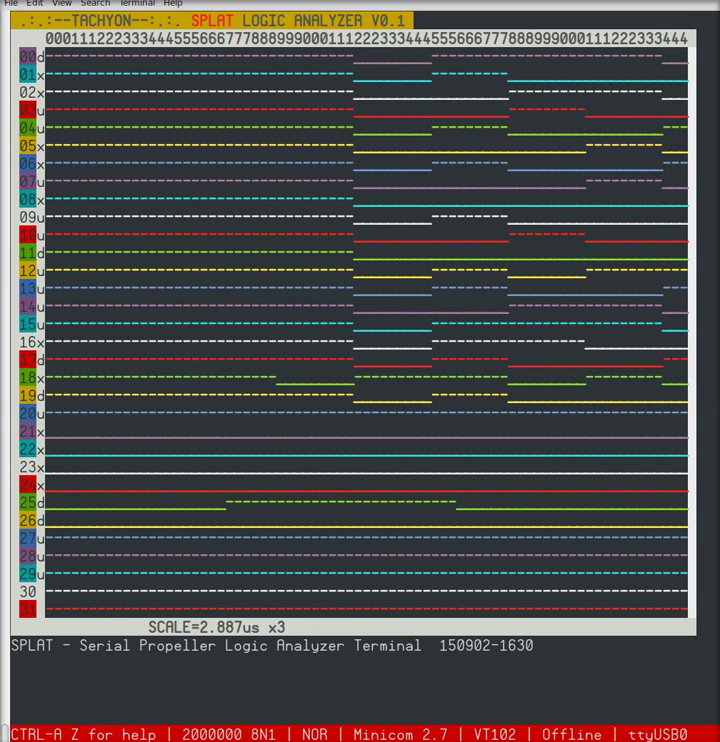
text(1)
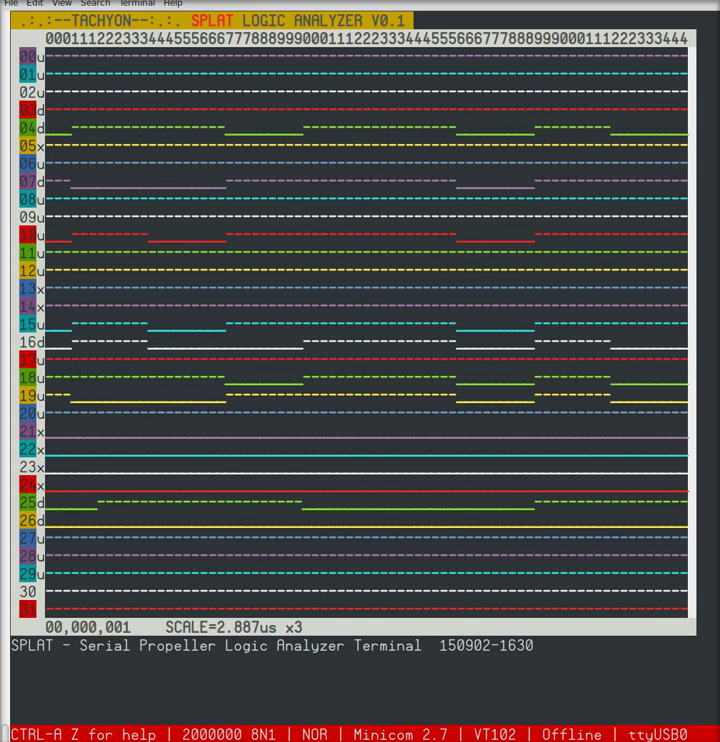
key(Return)
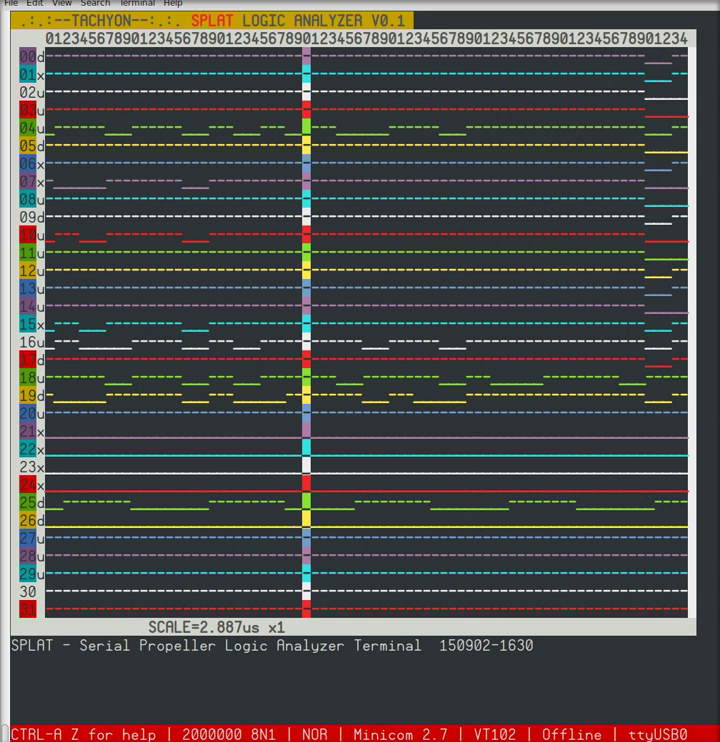